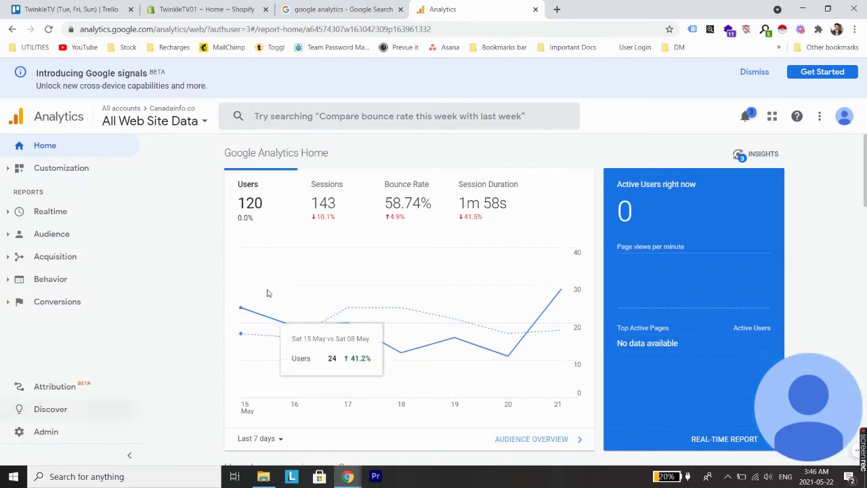
# Step: Start a new Analytics account named "Twinkle TV 1", keeping the default data sharing settings, and continue to the property setup
pyautogui.click(63, 433)
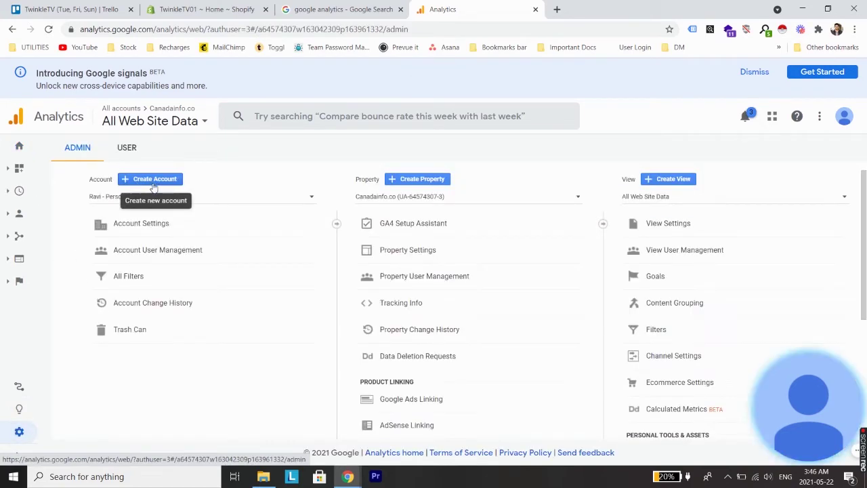
pyautogui.click(152, 182)
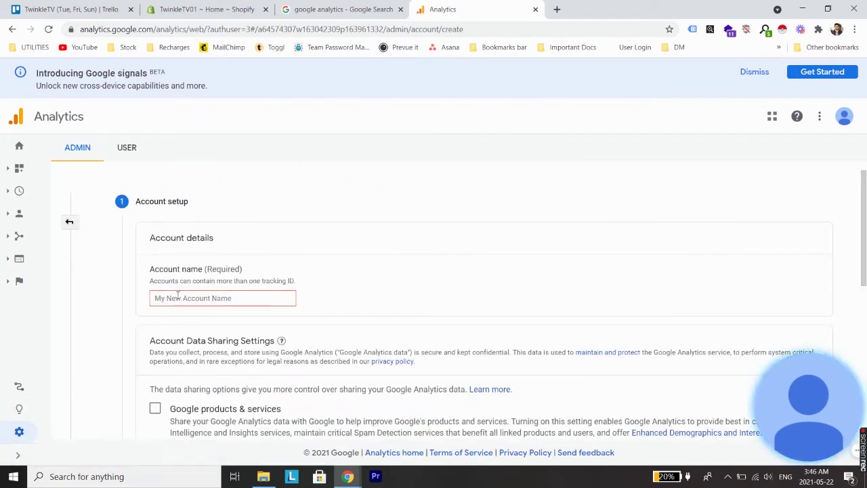
pyautogui.click(174, 298)
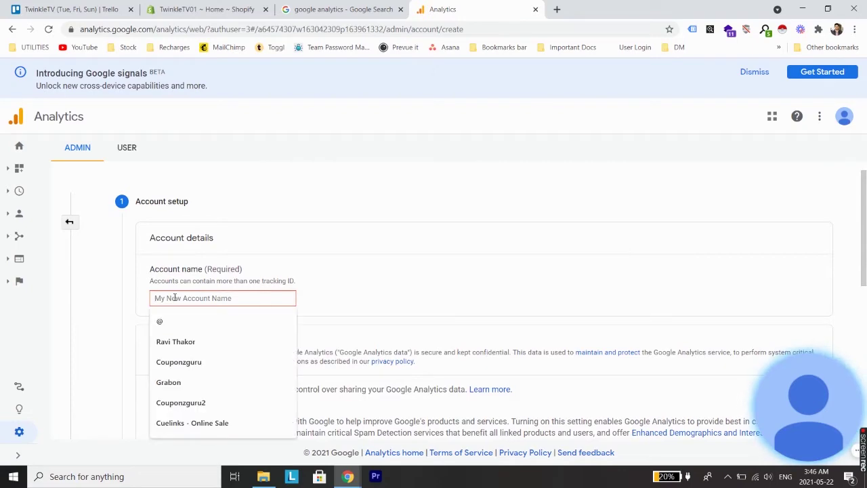
pyautogui.write('Twinkle TV 1')
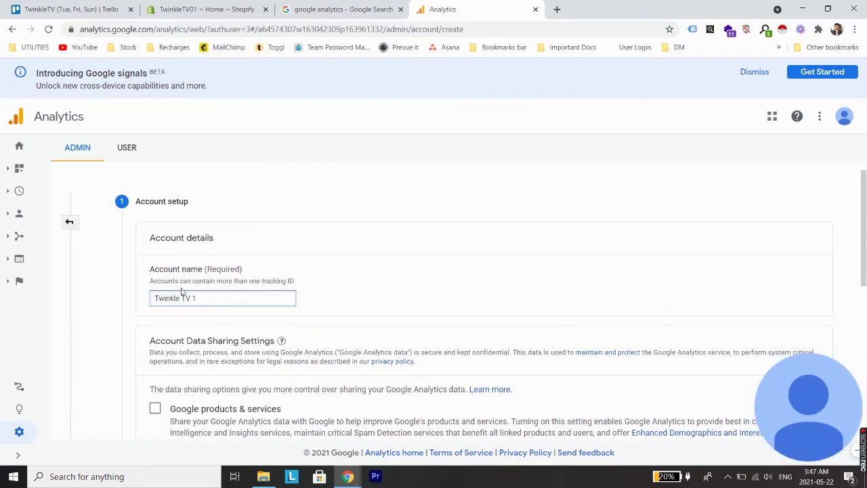
pyautogui.scroll(-3, 178, 182)
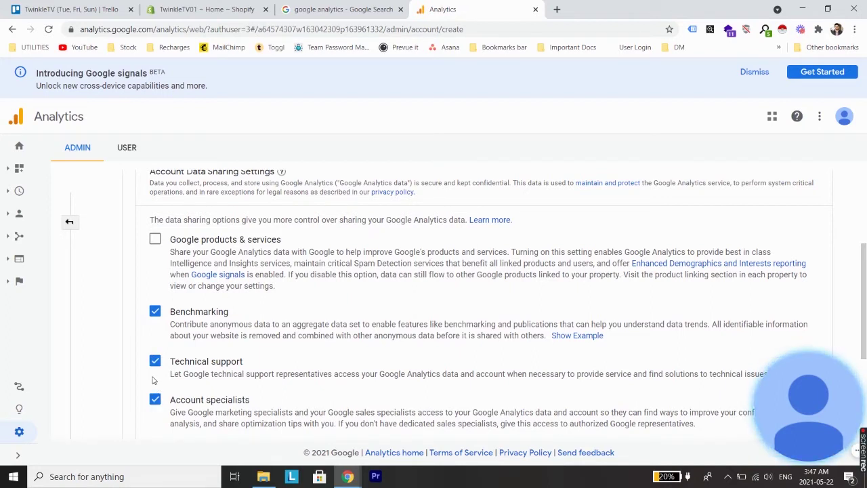
pyautogui.scroll(-3, 257, 322)
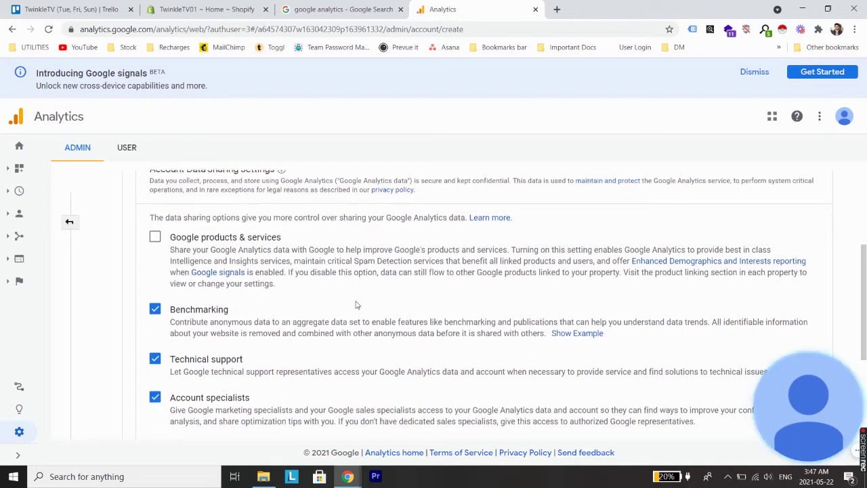
pyautogui.click(155, 338)
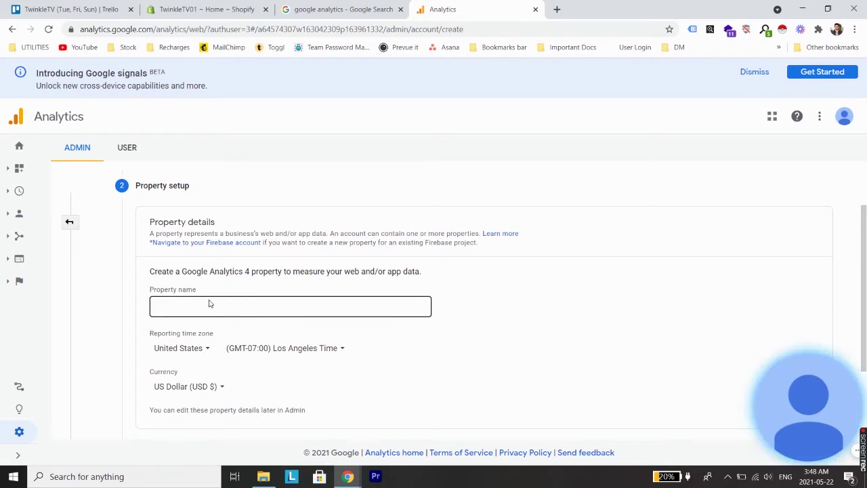
# Step: Show the advanced property options and turn on creation of a Universal Analytics property
pyautogui.scroll(-2, 210, 303)
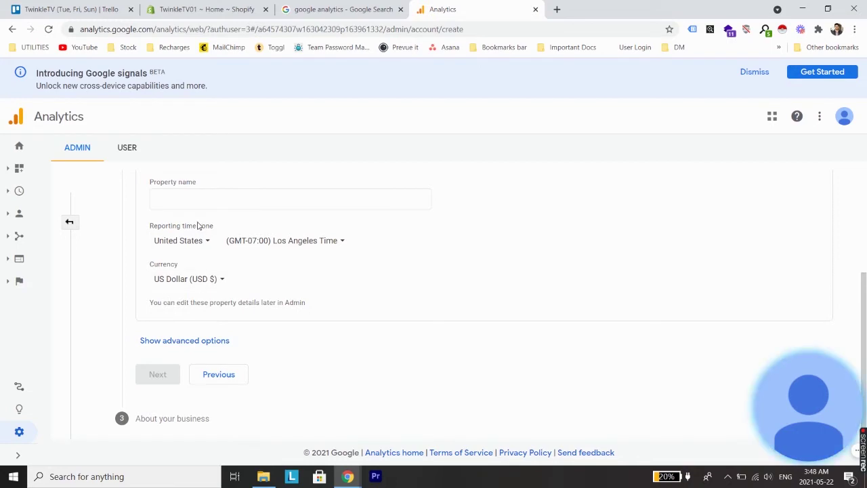
pyautogui.click(161, 345)
pyautogui.scroll(-2, 387, 318)
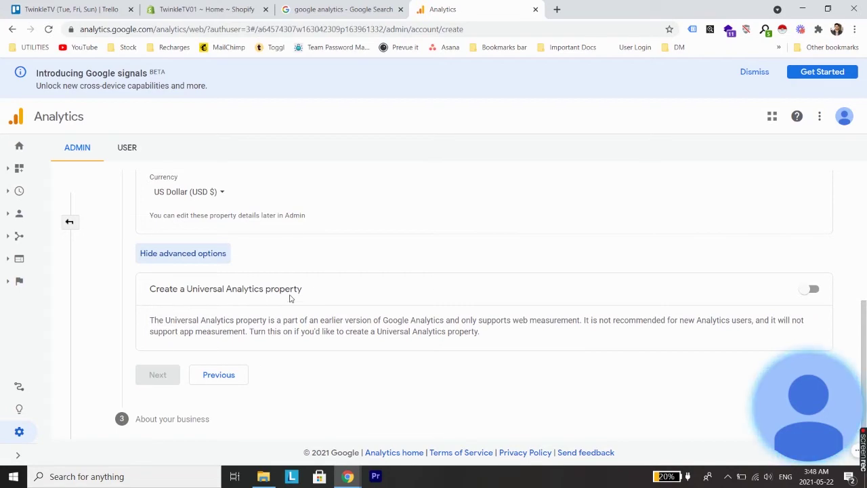
pyautogui.click(810, 290)
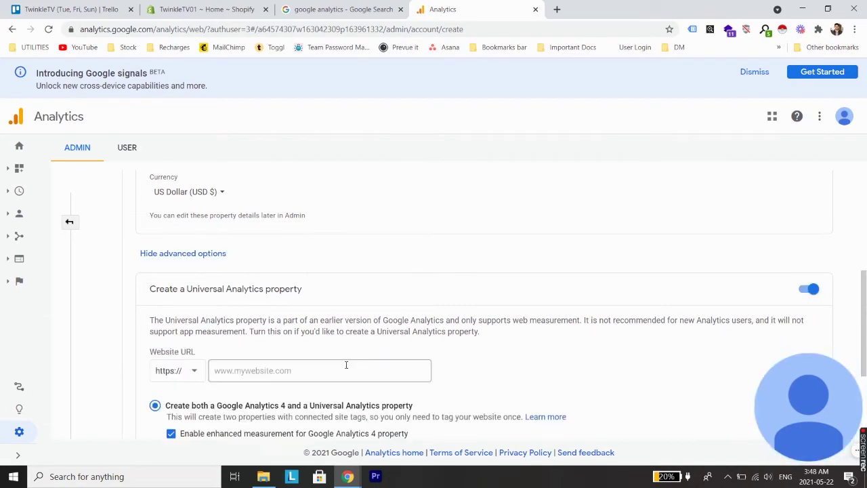
# Step: Copy the Shopify storefront's address and enter it as the website URL without the protocol prefix: twinkletv01.myshopify.com/
pyautogui.scroll(-2, 268, 273)
pyautogui.click(257, 257)
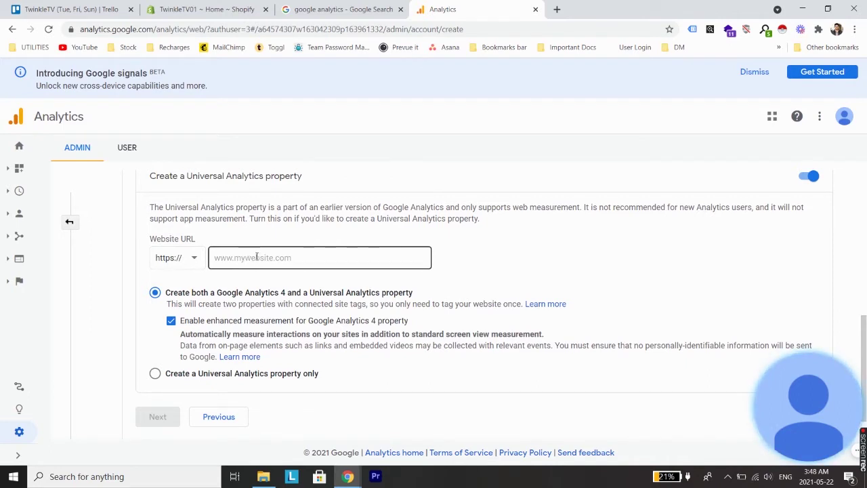
pyautogui.click(212, 7)
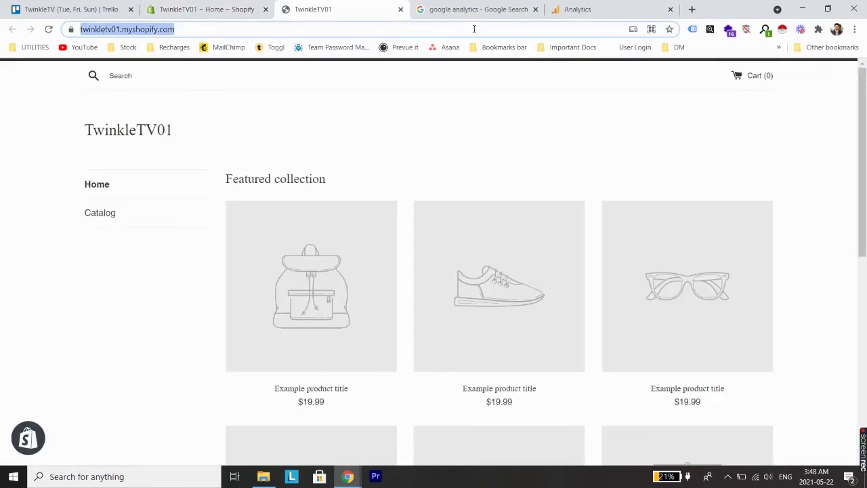
pyautogui.click(601, 11)
pyautogui.click(250, 253)
pyautogui.write('https://twinkletv01.myshopify.com/')
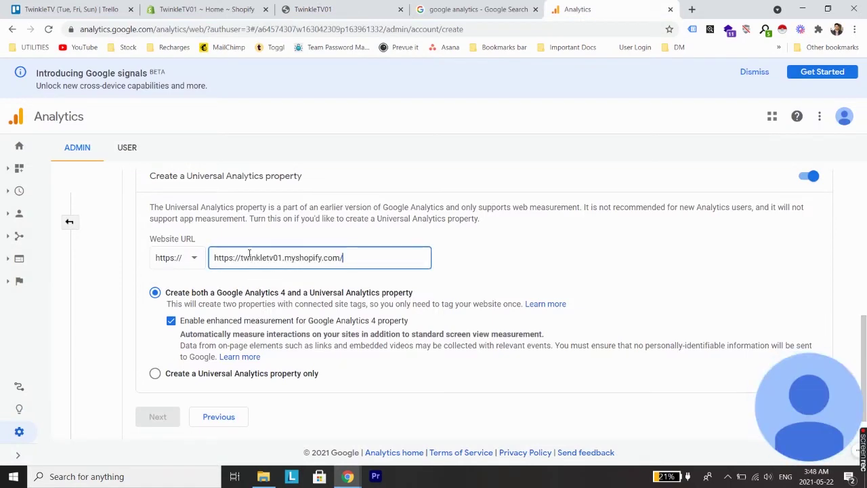
pyautogui.moveTo(215, 258); pyautogui.dragTo(241, 257)
pyautogui.press('BackSpace')
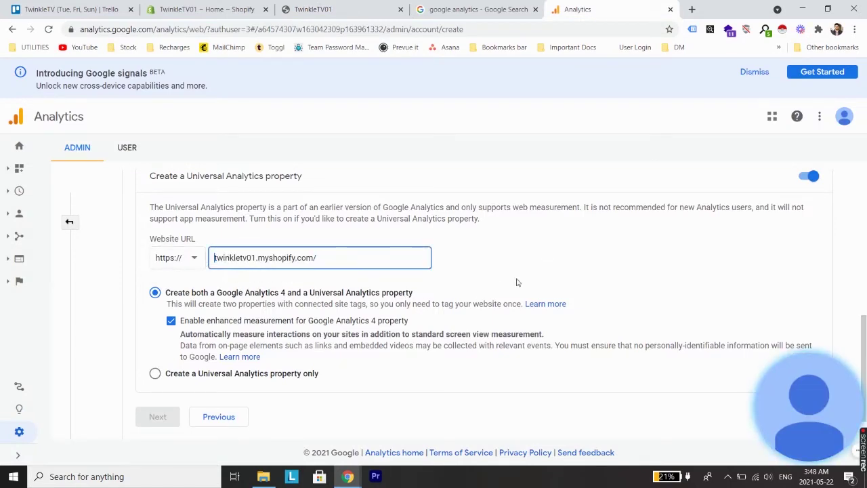
pyautogui.click(524, 264)
pyautogui.scroll(-1, 196, 259)
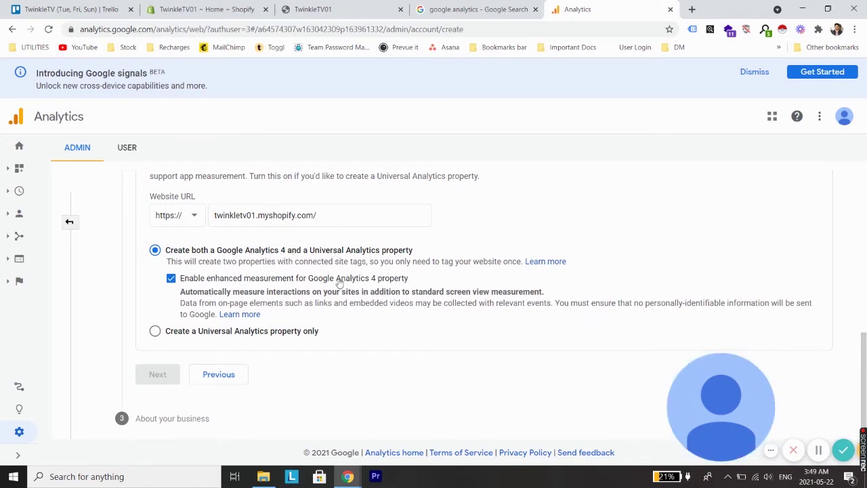
pyautogui.click(155, 330)
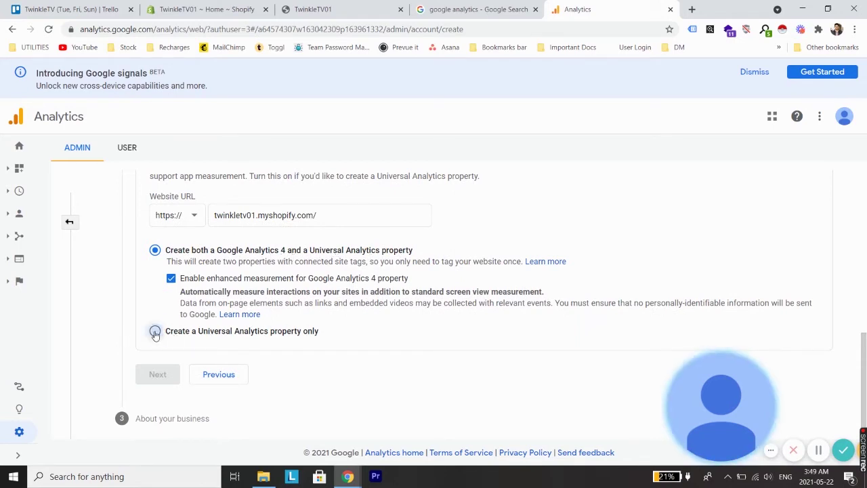
pyautogui.click(155, 251)
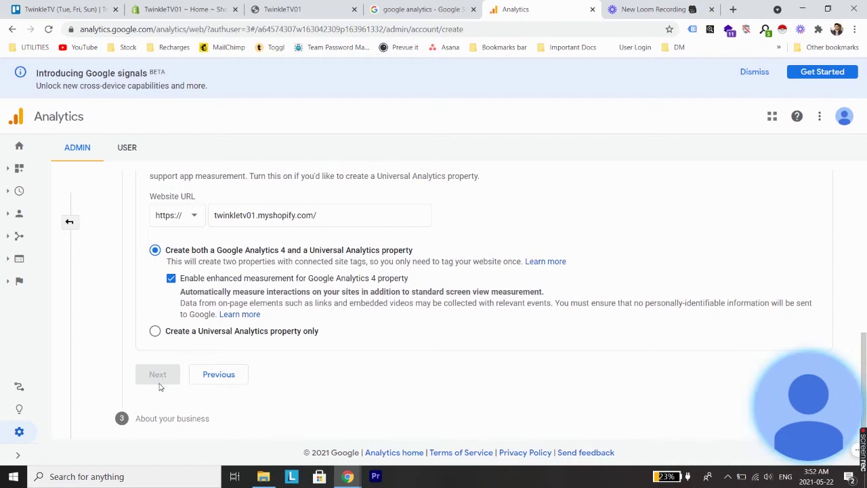
# Step: Name the property "TwinkleTV1" and continue to the business information
pyautogui.scroll(4, 161, 387)
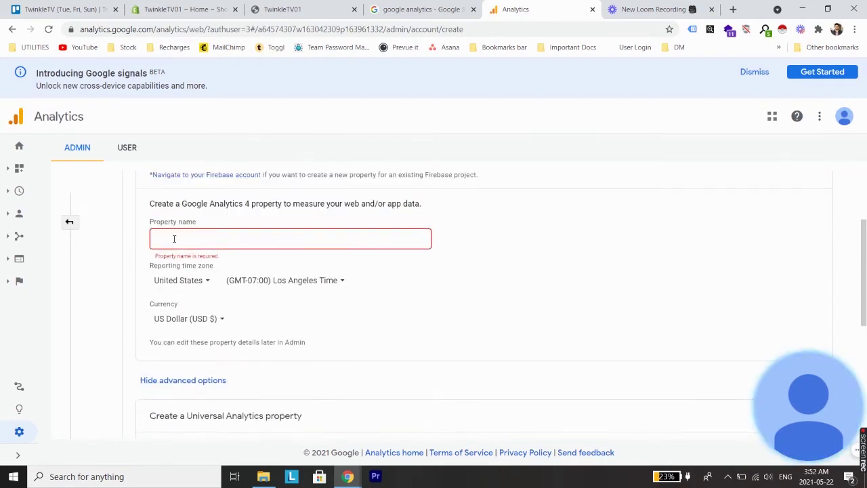
pyautogui.click(178, 237)
pyautogui.write('TwinkleTV1')
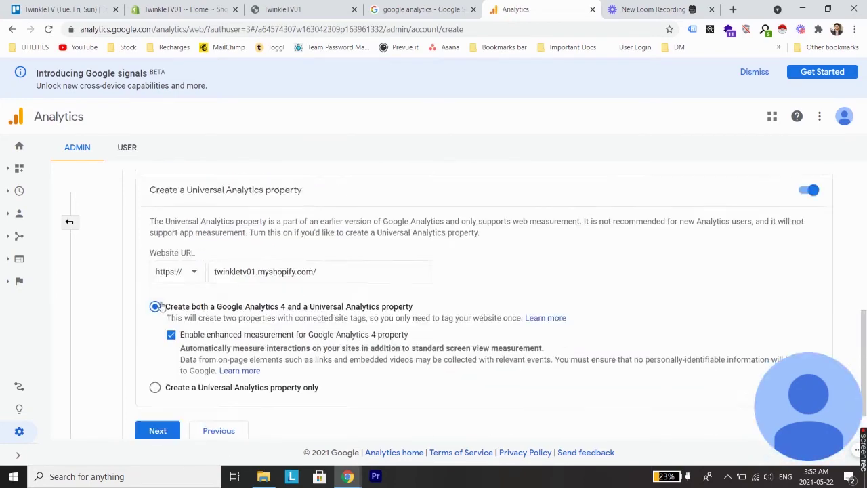
pyautogui.scroll(-1, 159, 389)
pyautogui.click(158, 377)
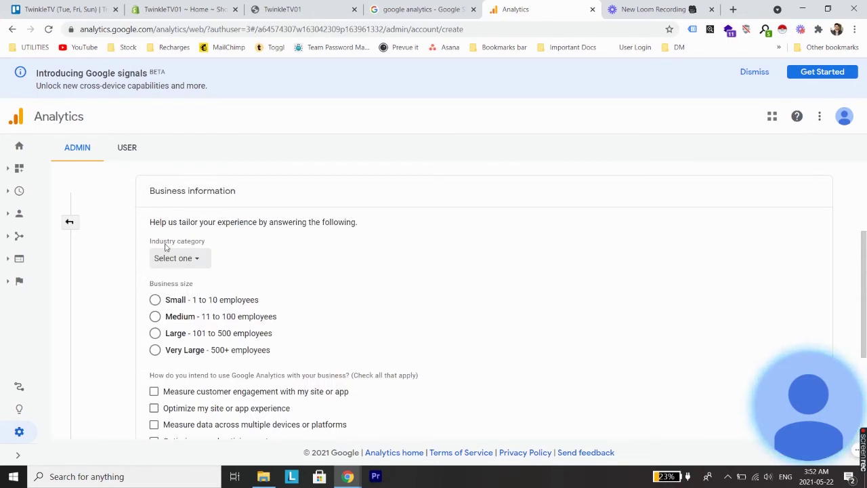
# Step: Set the industry category to Autos & Vehicles and the business size to Small, 1 to 10 employees
pyautogui.click(181, 263)
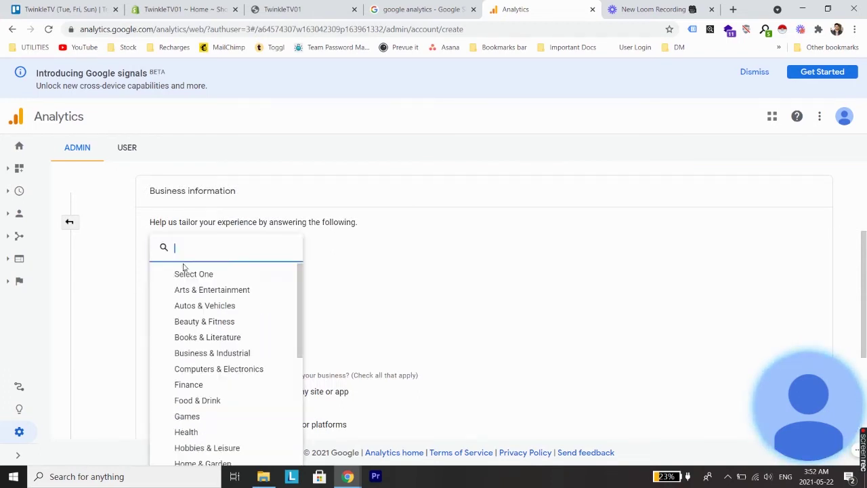
pyautogui.click(189, 306)
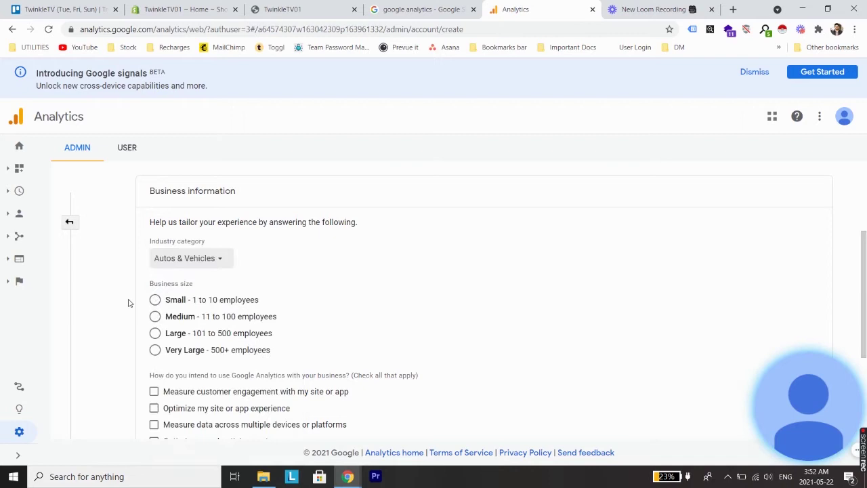
pyautogui.scroll(-2, 124, 286)
pyautogui.scroll(1, 153, 238)
pyautogui.click(154, 234)
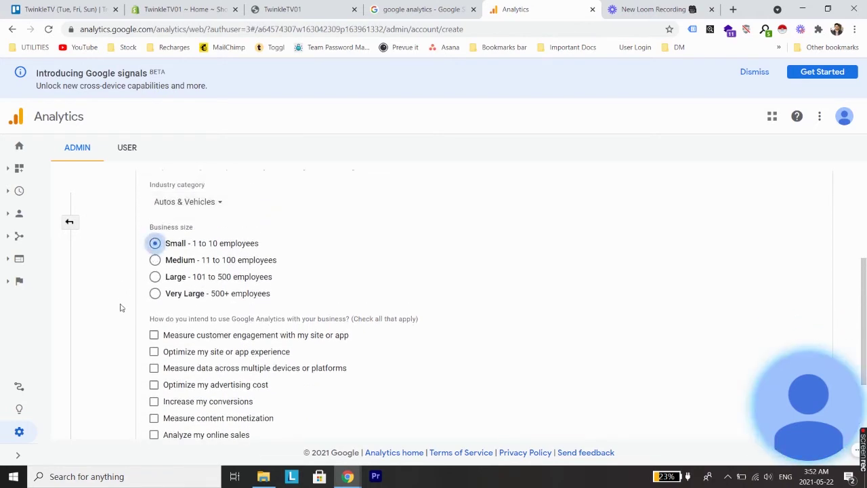
# Step: Select site optimization, increasing conversions, analyzing online sales, measuring app installs and measuring lead generation as intended uses, and submit the account for creation
pyautogui.scroll(-3, 170, 183)
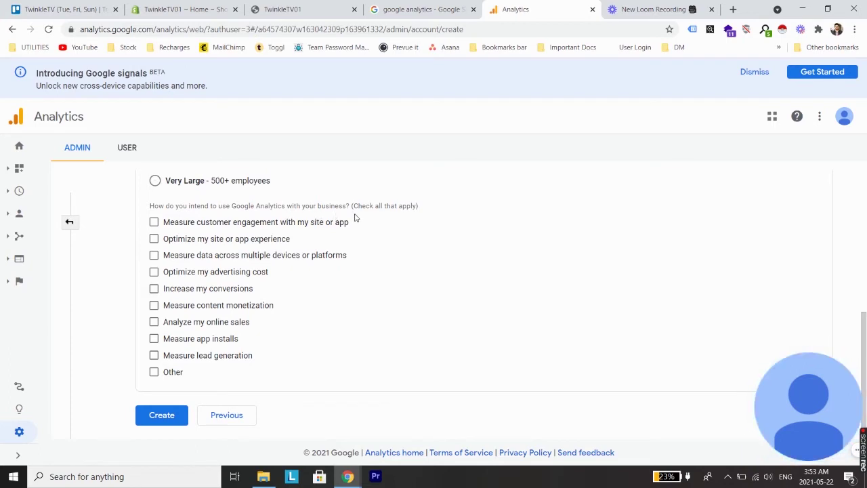
pyautogui.click(153, 288)
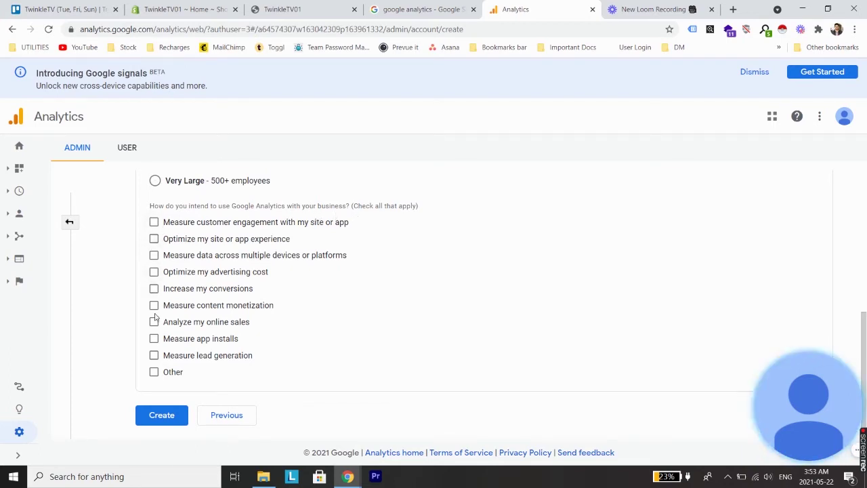
pyautogui.click(153, 321)
pyautogui.click(153, 338)
pyautogui.click(154, 355)
pyautogui.click(154, 238)
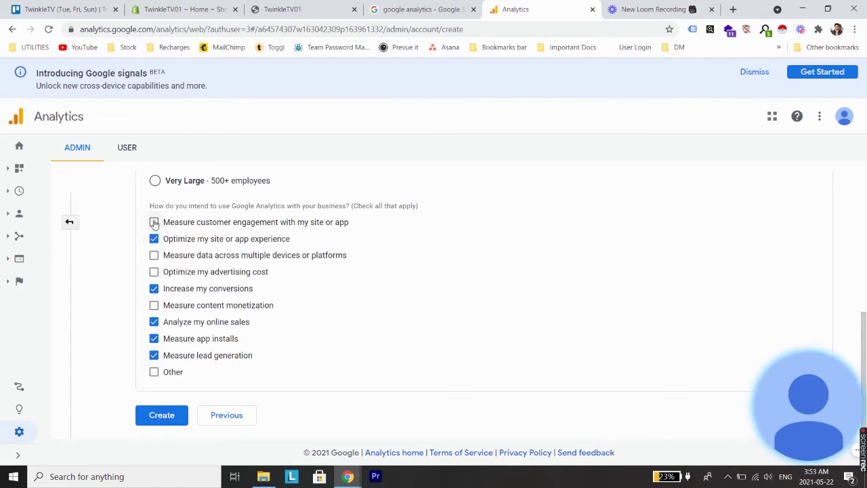
pyautogui.click(160, 417)
# Step: Set the terms of service country to Canada and accept both the agreement and the GDPR data processing terms
pyautogui.click(294, 342)
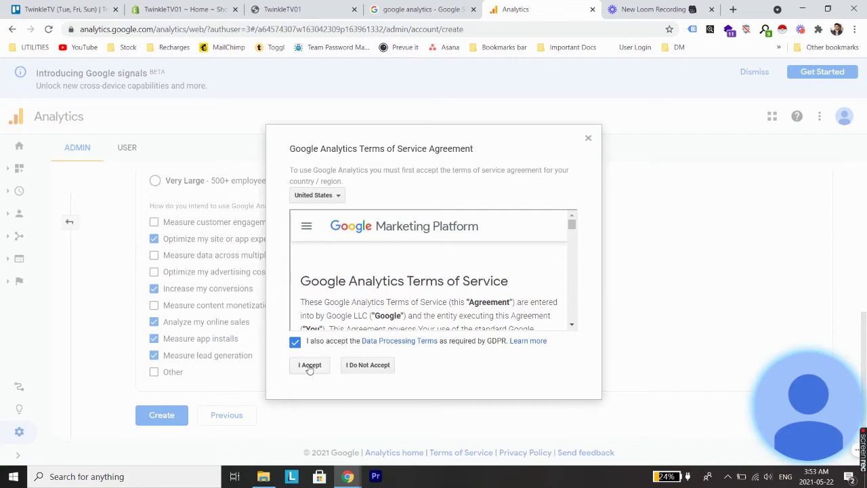
pyautogui.click(327, 196)
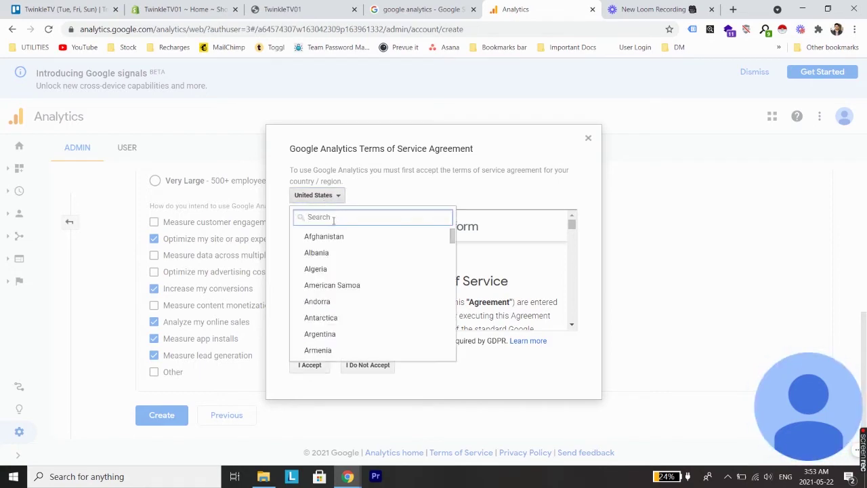
pyautogui.click(310, 366)
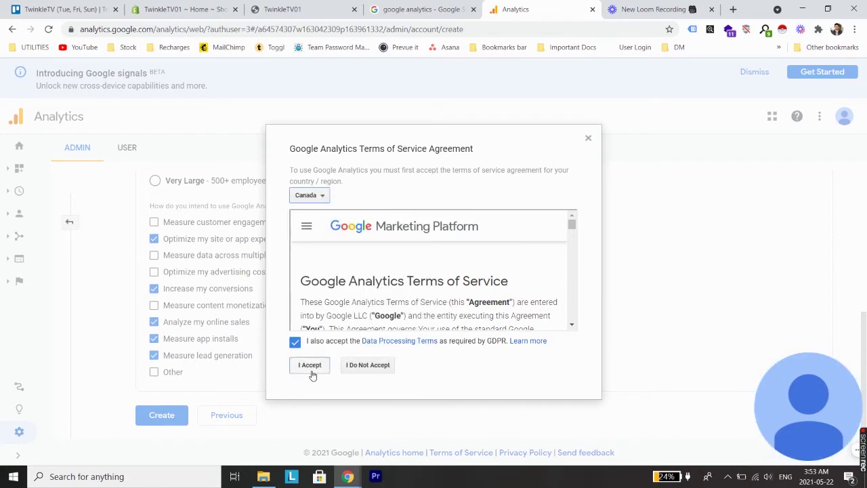
pyautogui.click(310, 366)
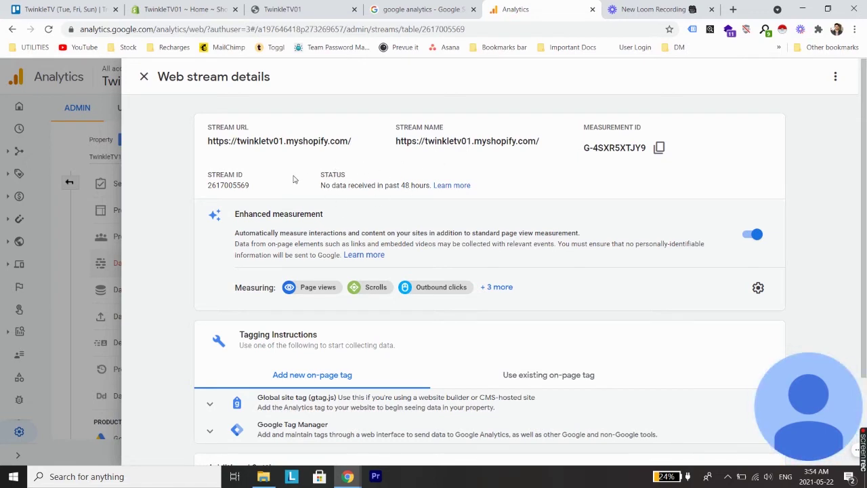
# Step: Open the web stream's connected site tags and copy the ID of the connected Universal Analytics tag
pyautogui.scroll(-2, 293, 179)
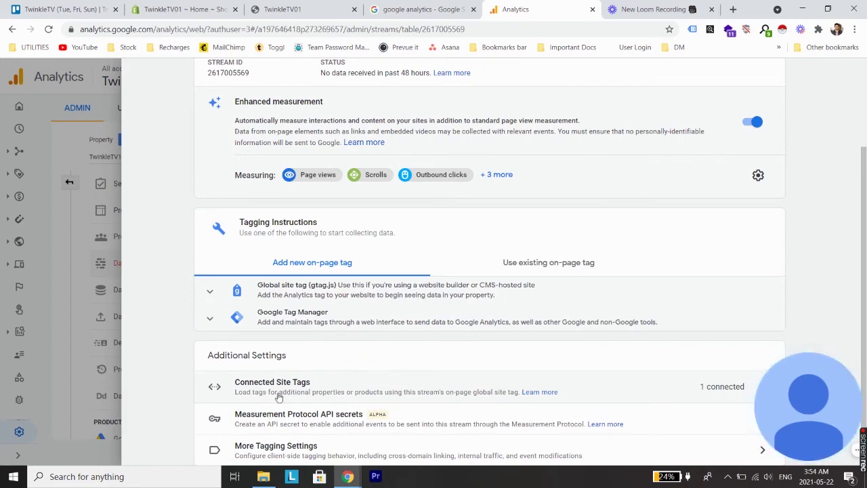
pyautogui.click(337, 396)
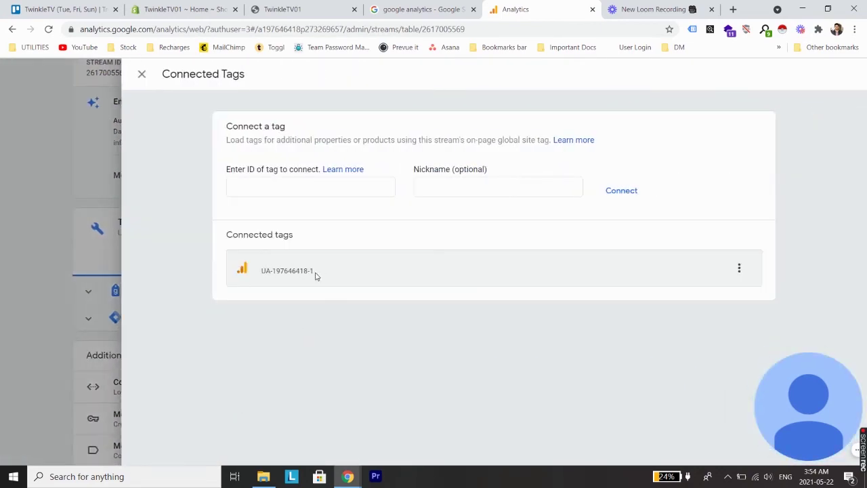
pyautogui.moveTo(315, 274); pyautogui.dragTo(263, 272)
pyautogui.hotkey('ctrl', 'c')
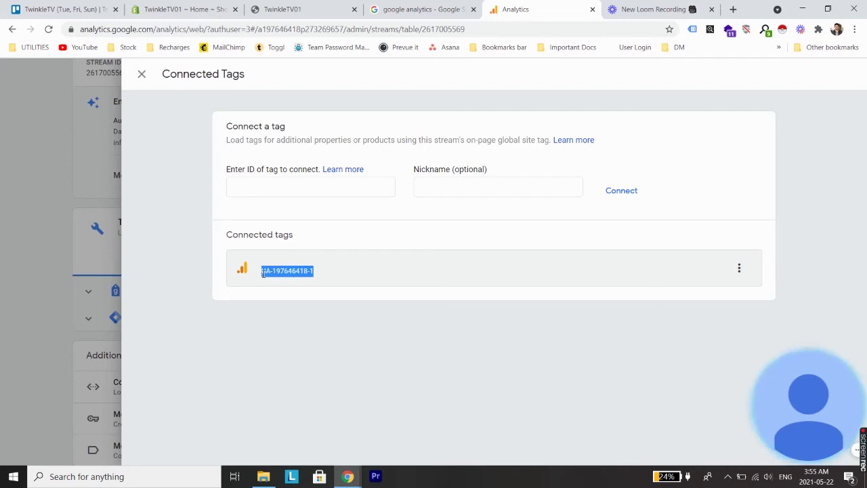
# Step: Switch to the Shopify admin, paste the copied Universal Analytics ID as the online store's Google Analytics account in Preferences, and save
pyautogui.click(170, 9)
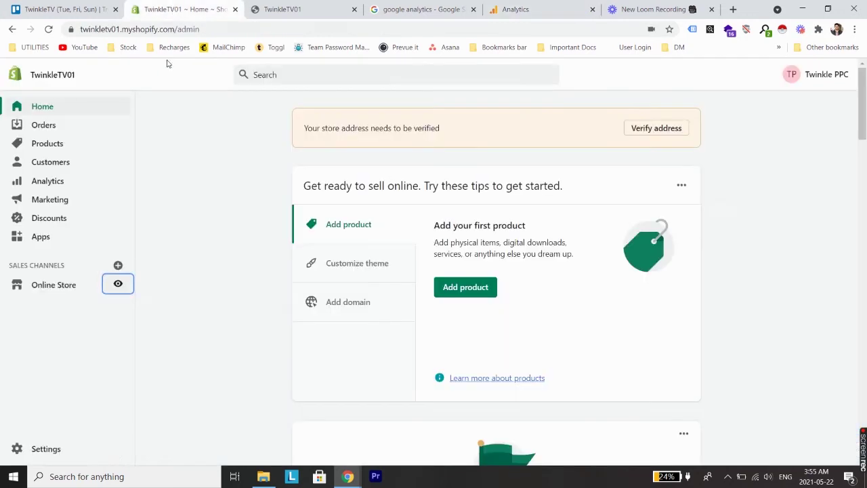
pyautogui.click(65, 287)
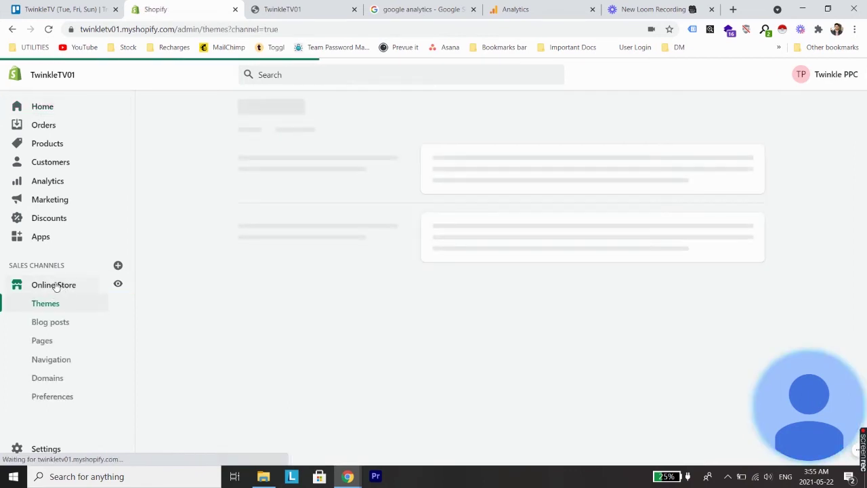
pyautogui.click(52, 403)
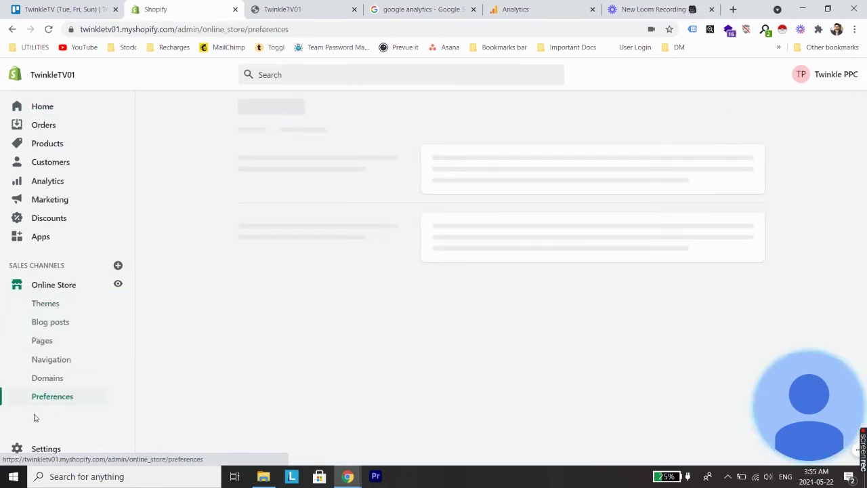
pyautogui.scroll(-5, 399, 199)
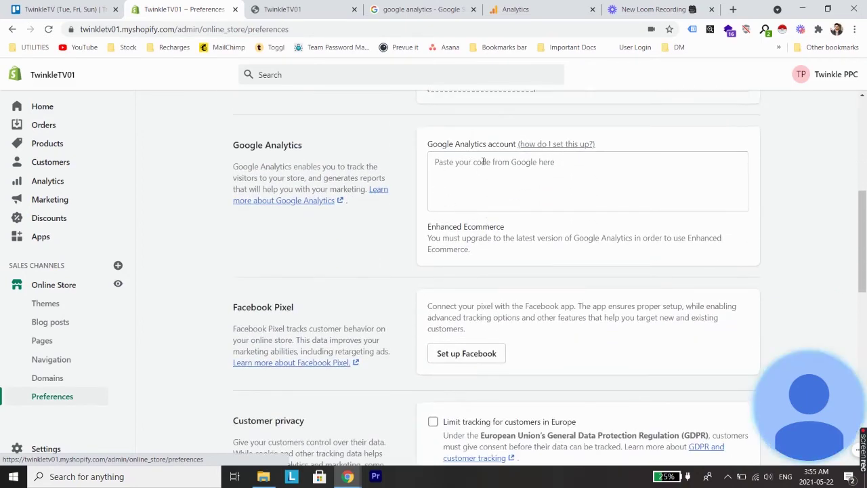
pyautogui.click(461, 162)
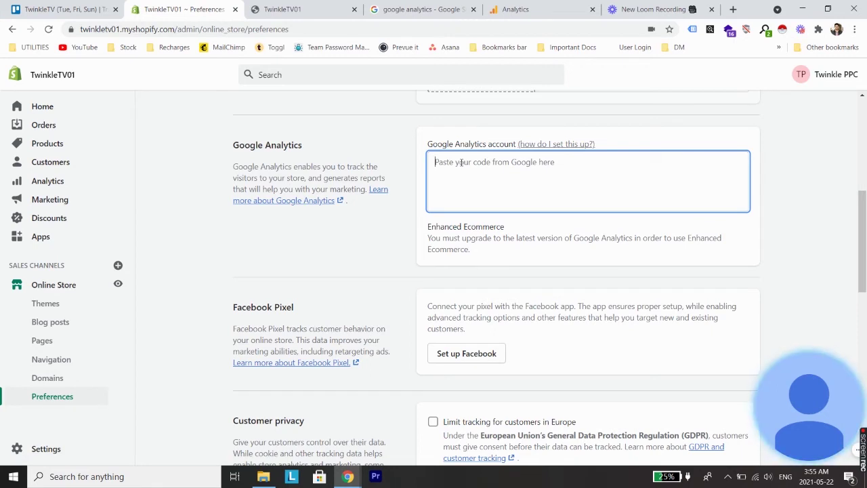
pyautogui.hotkey('ctrl', 'v')
pyautogui.click(746, 76)
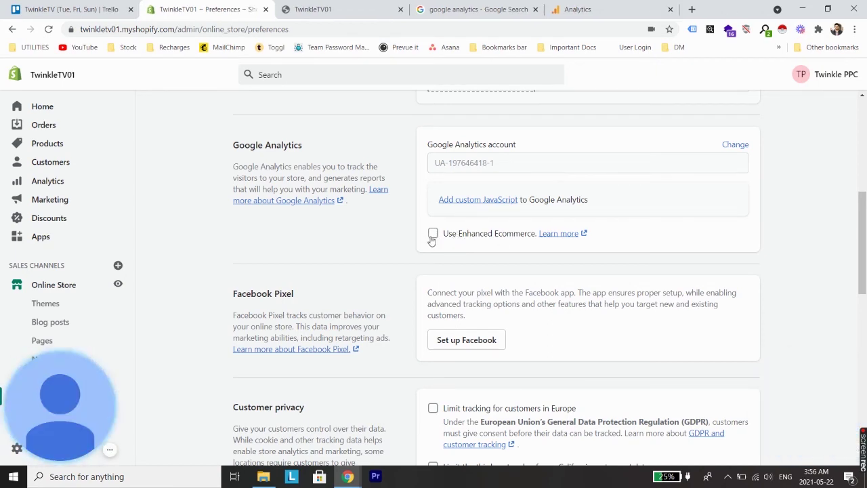
# Step: View the live TwinkleTV01 storefront and inspect its tags with Tag Explorer for Google Universal Analytics
pyautogui.scroll(2, 360, 357)
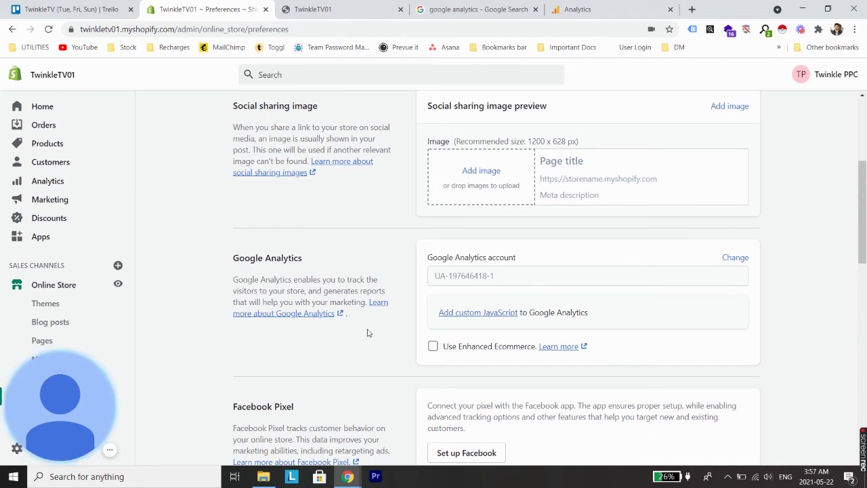
pyautogui.click(118, 288)
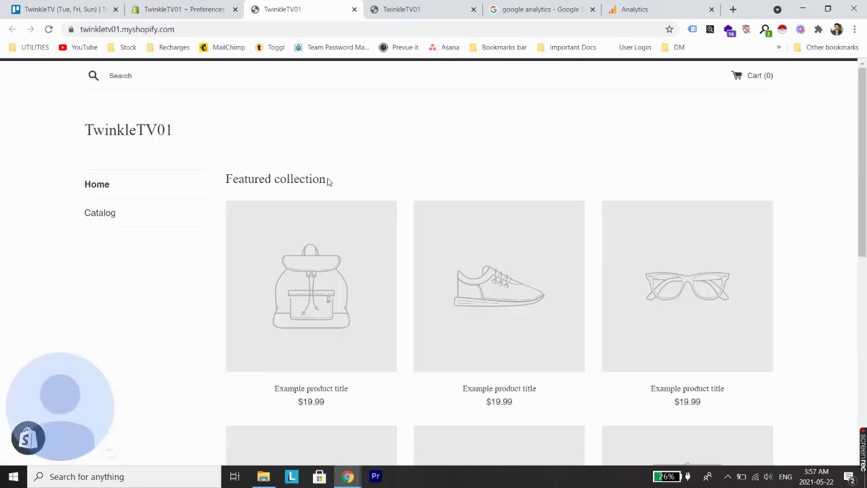
pyautogui.click(765, 30)
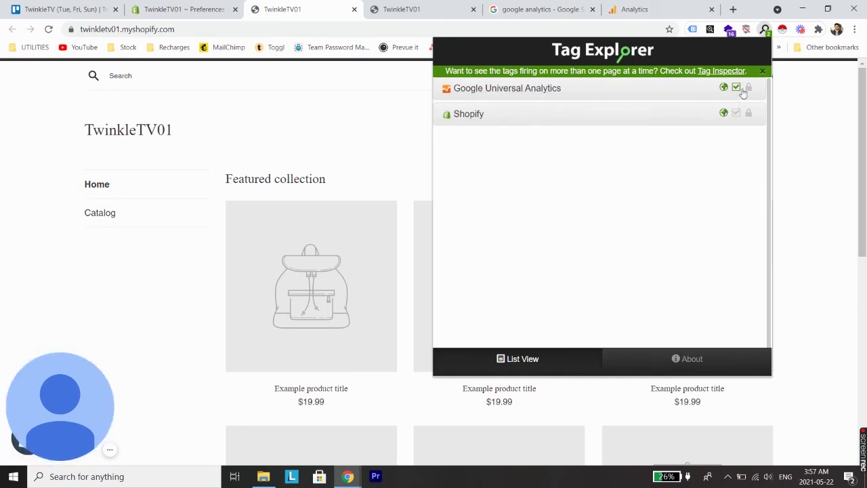
pyautogui.click(131, 422)
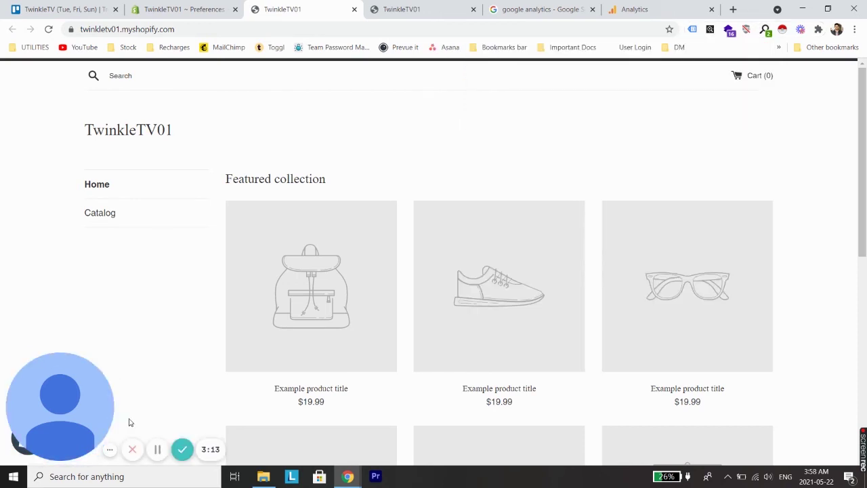
# Step: Switch to Google Analytics, select the TwinkleTV1 Universal Analytics property, and check its home page's active users against the open storefront
pyautogui.click(656, 10)
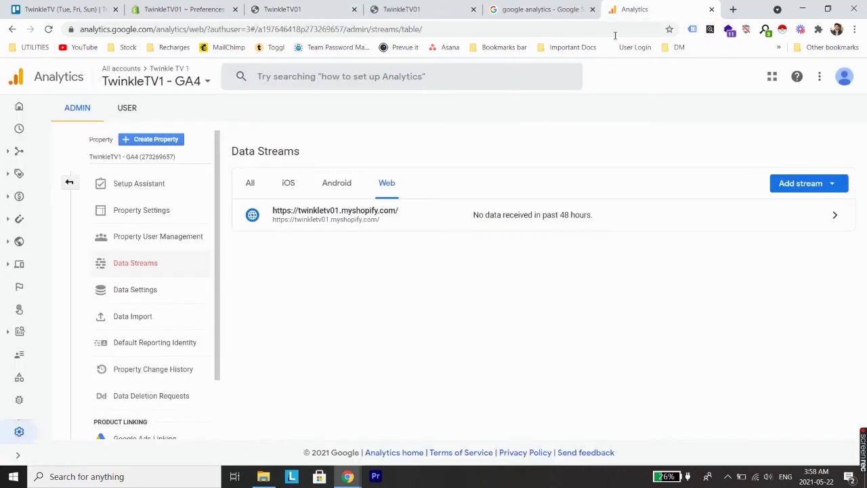
pyautogui.click(116, 162)
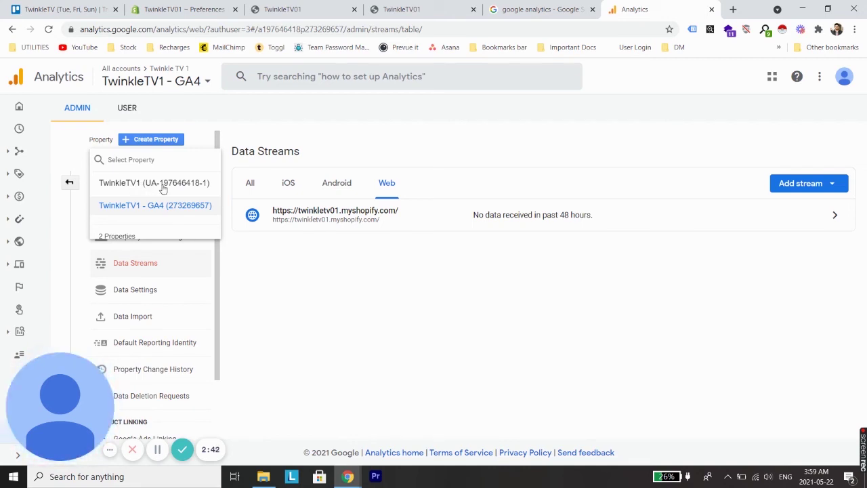
pyautogui.click(163, 189)
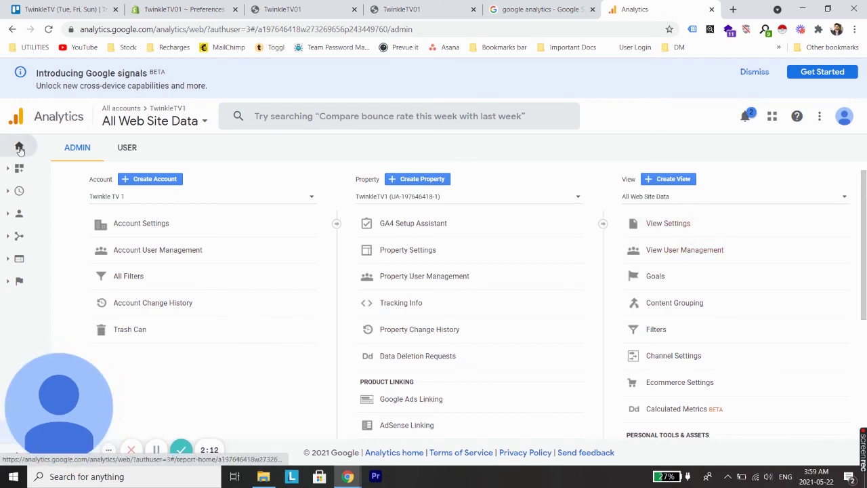
pyautogui.click(19, 145)
pyautogui.moveTo(59, 400); pyautogui.dragTo(332, 399)
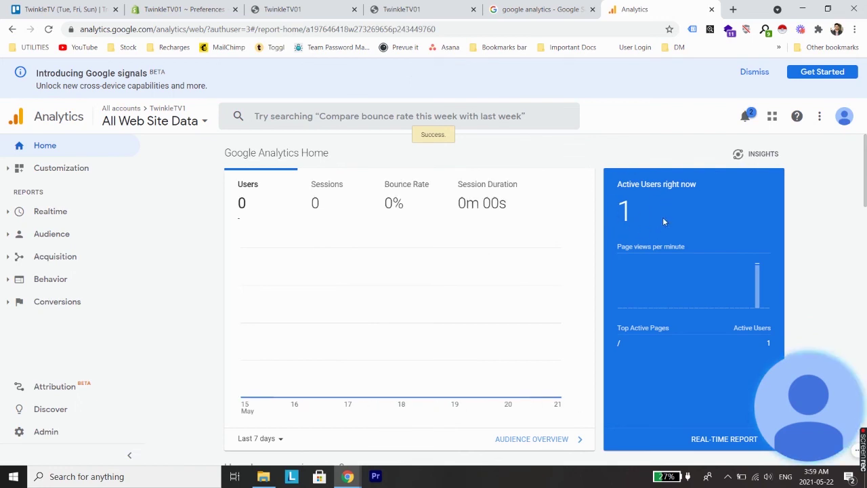
pyautogui.click(407, 9)
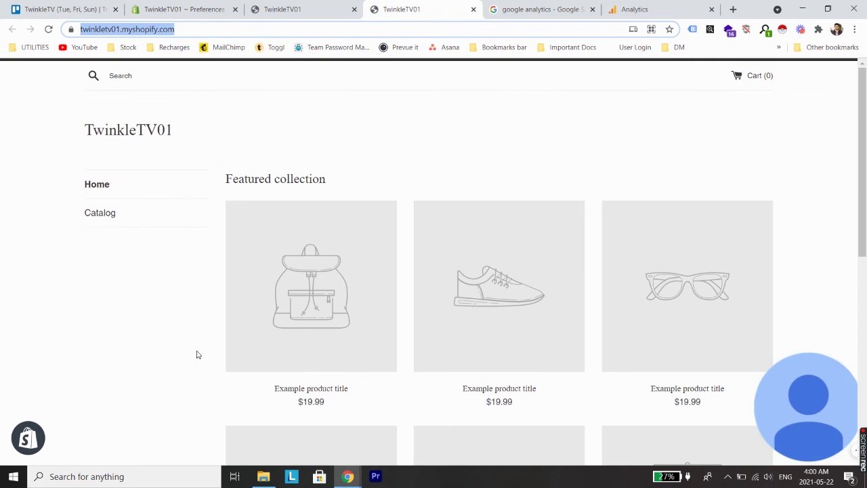